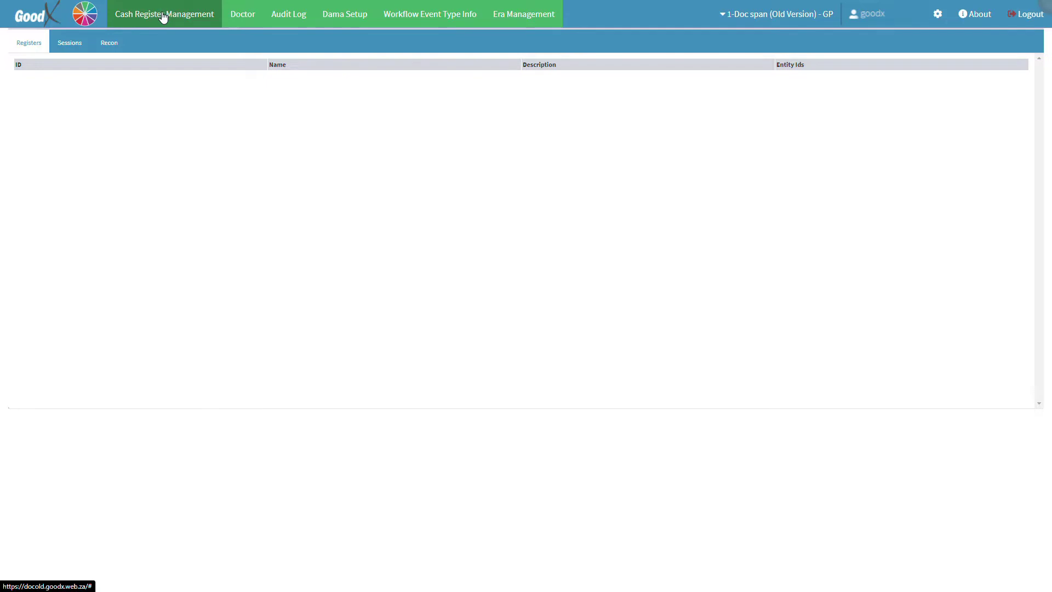
- Open the doctor lists and start a new Treating Doctor entry in the Add/Update Doctor form
left_click(246, 16)
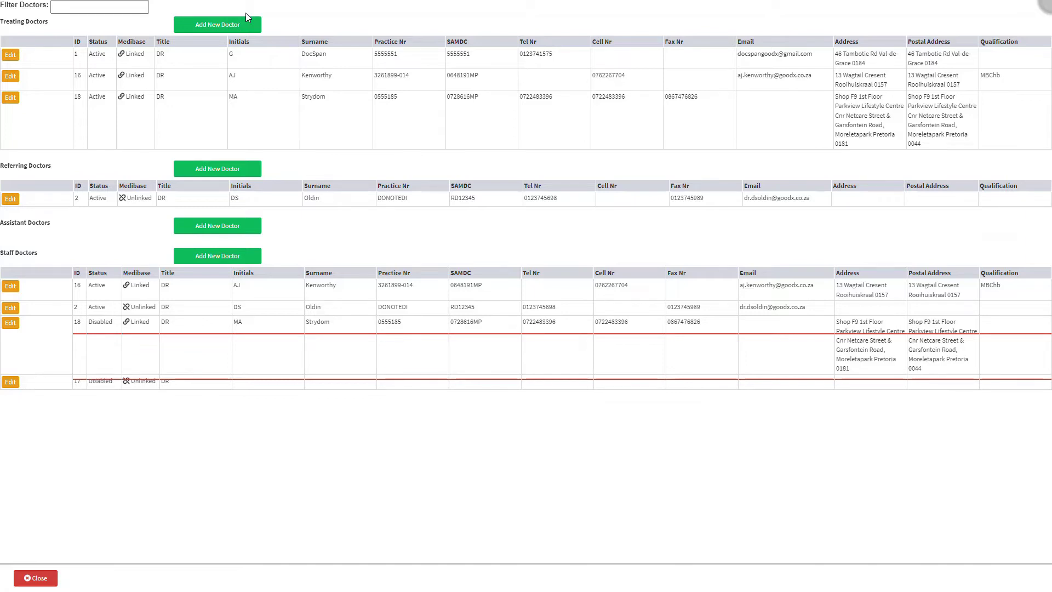
left_click(247, 25)
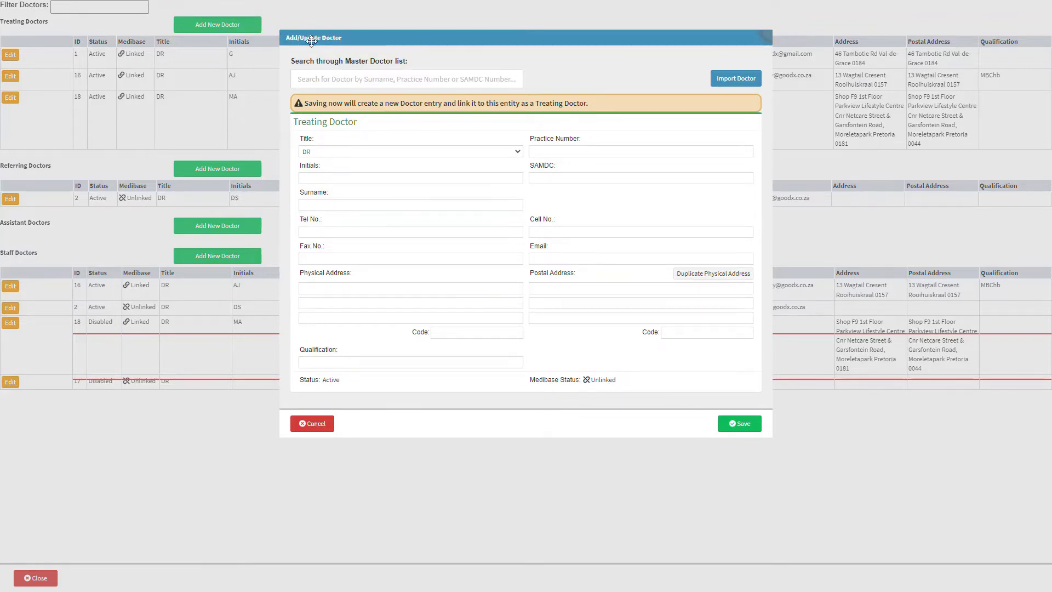
left_click(596, 108)
left_click(518, 152)
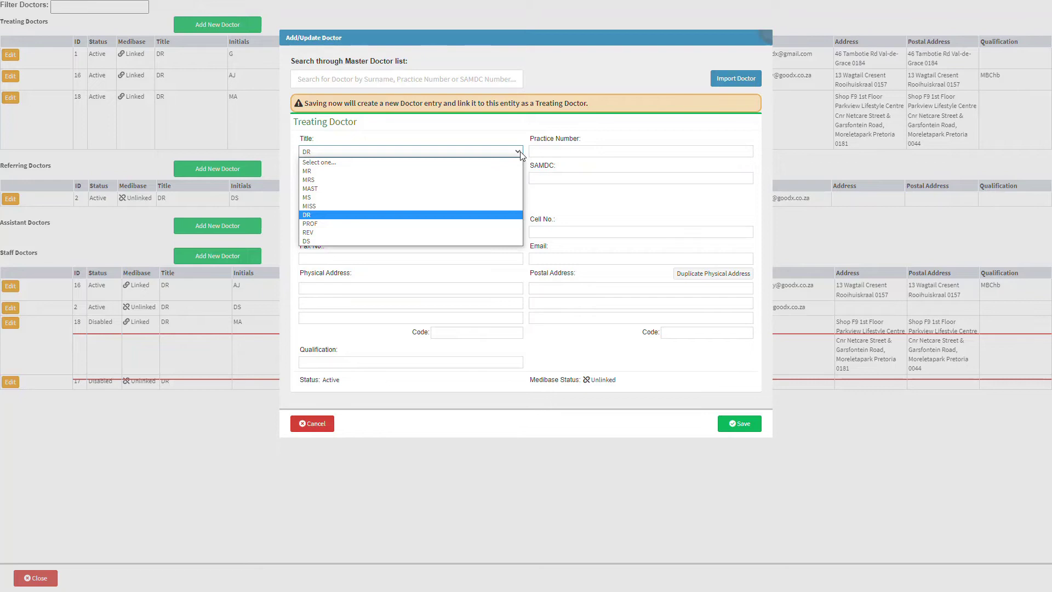
left_click(520, 153)
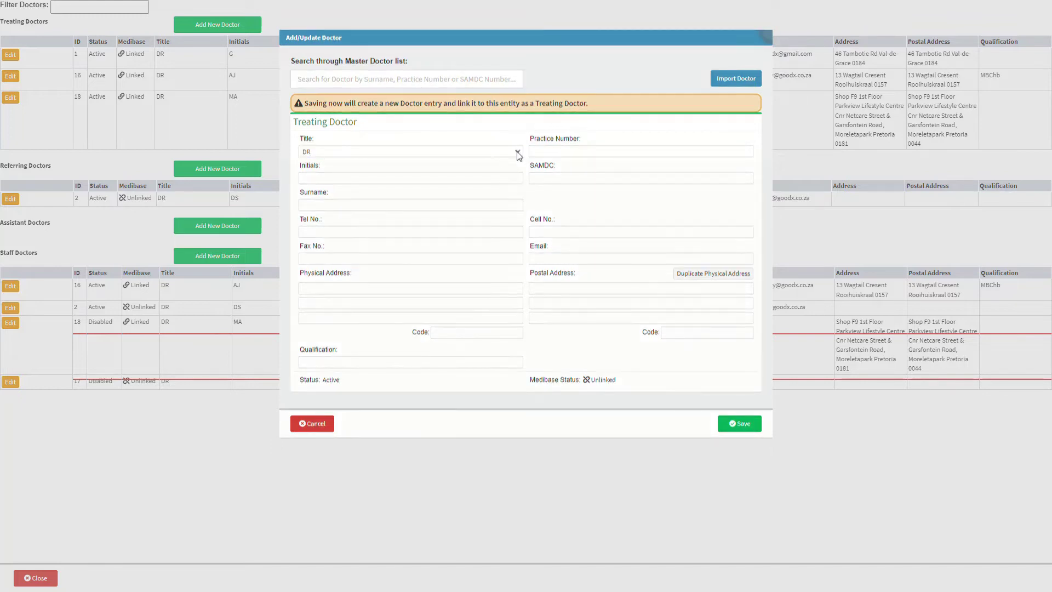
- Enter the doctor's initials, surname, telephone number and fax number
left_click(379, 181)
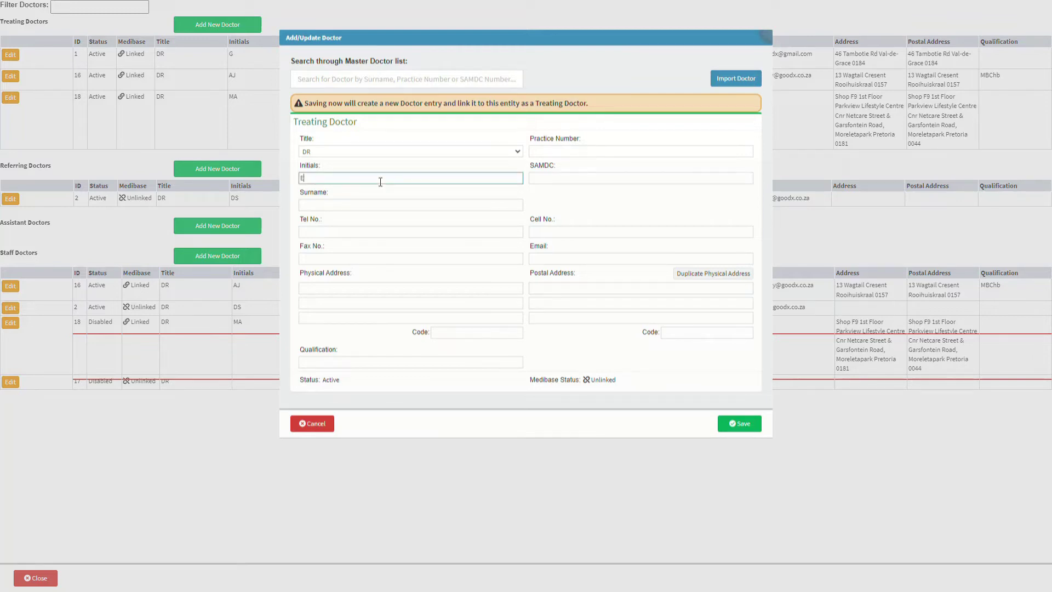
left_click(369, 201)
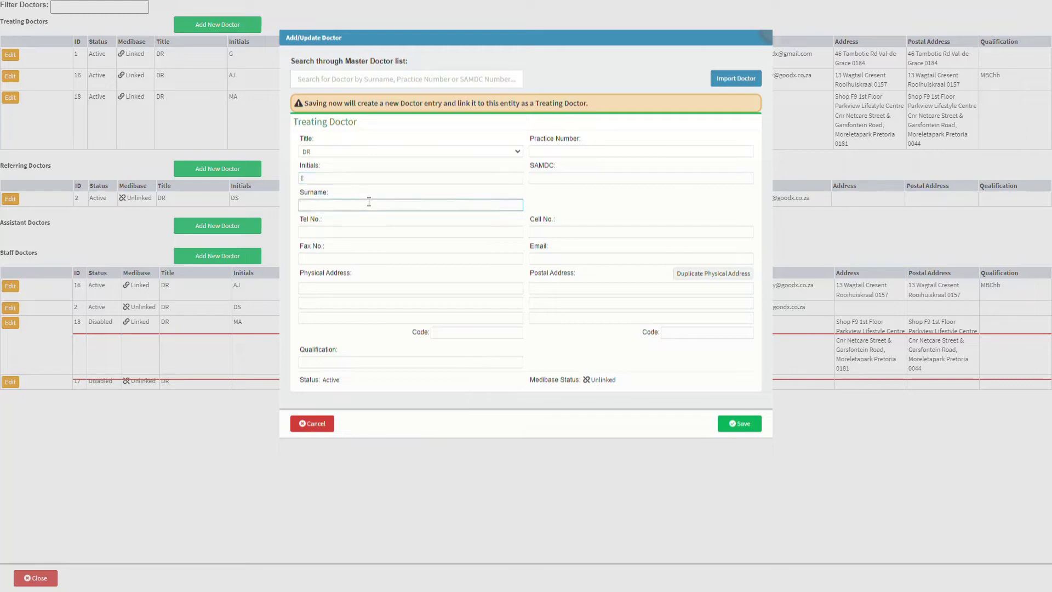
type("ROBERTS")
left_click(367, 230)
type("01")
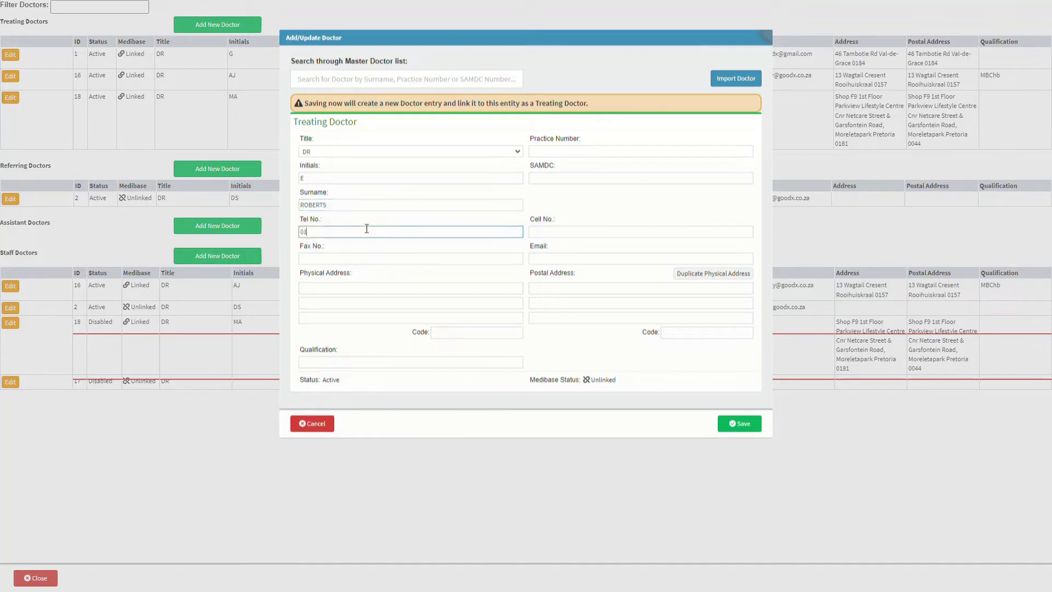
type("2345678")
left_click(361, 257)
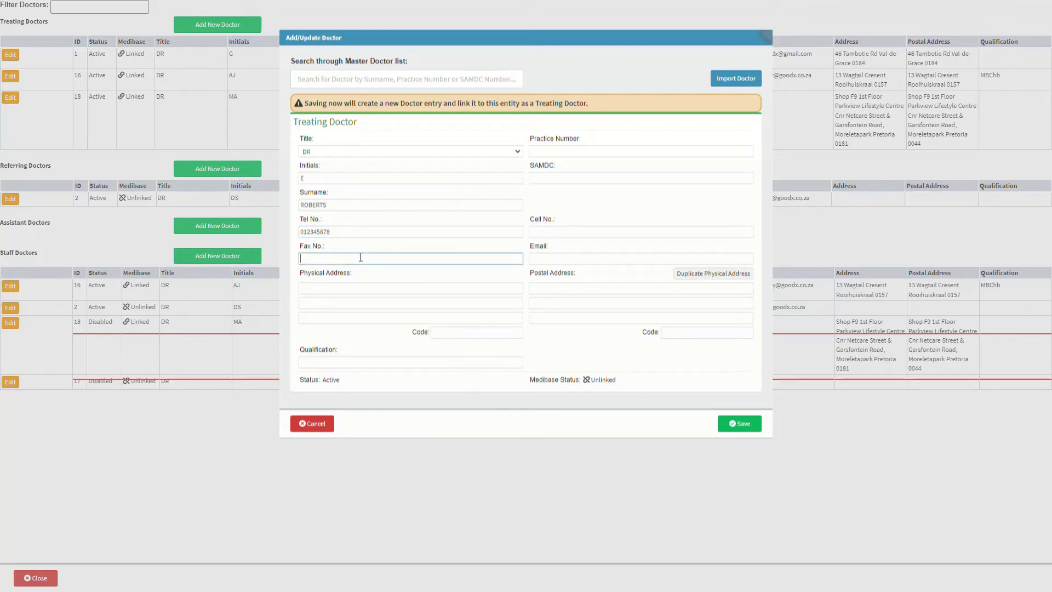
type("123456789")
- Fill in the three physical address lines and the address code
left_click(353, 287)
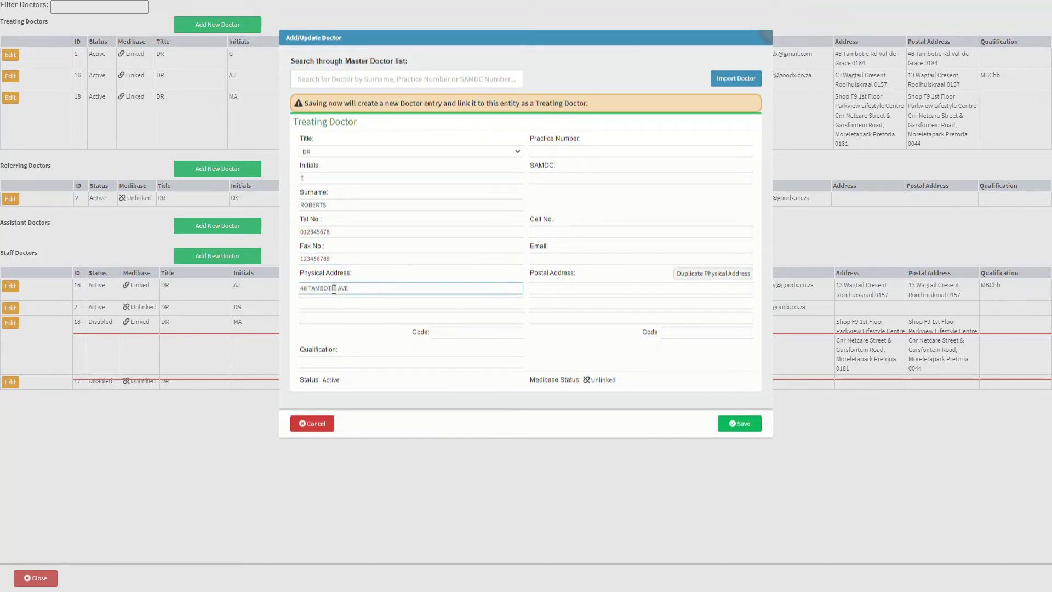
key("Tab")
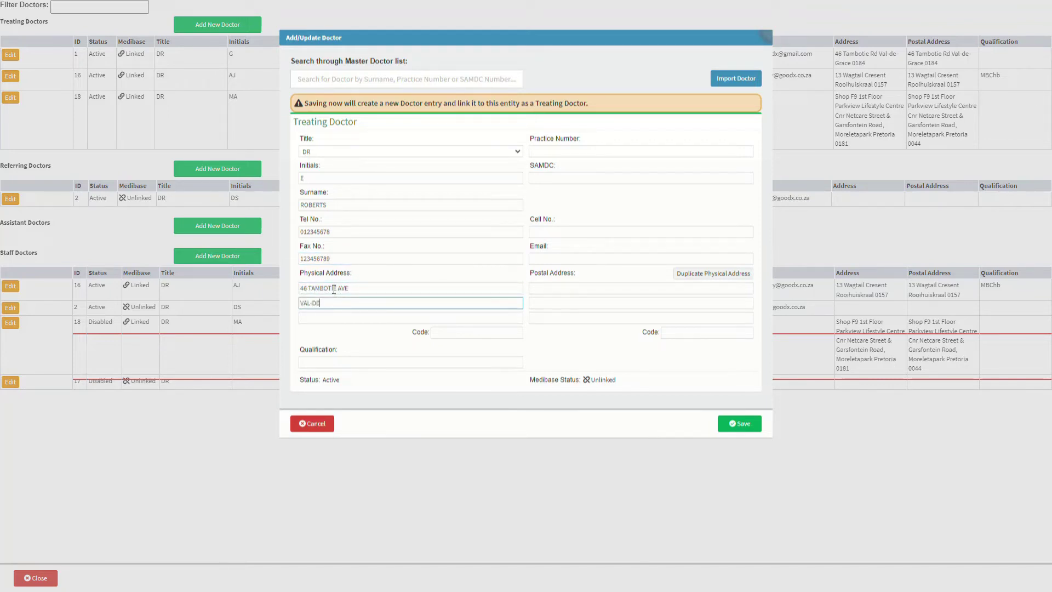
key("Tab")
key("Tab")
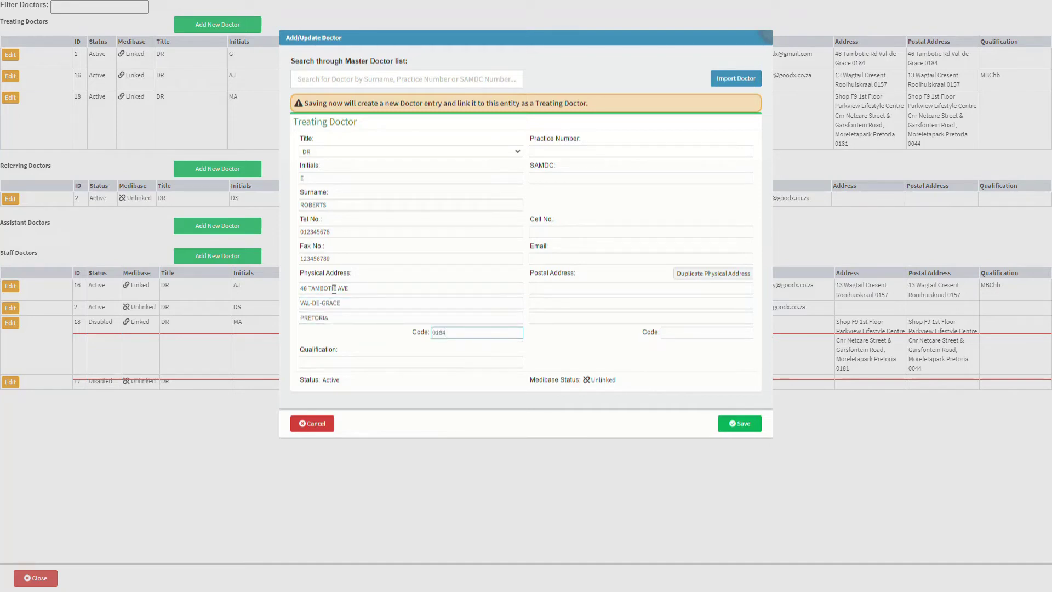
left_click(346, 360)
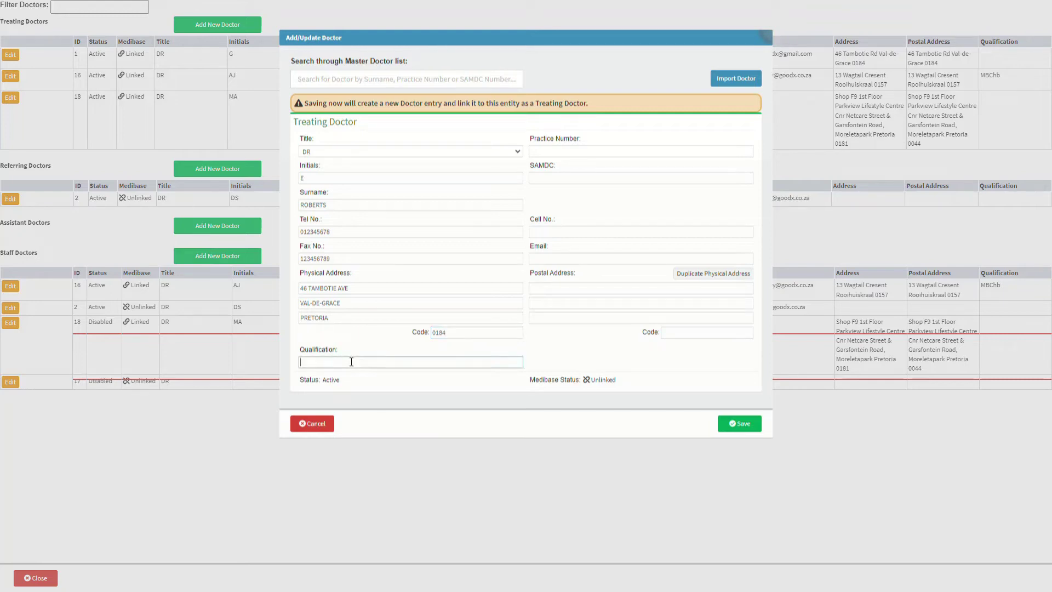
- Enter qualification MBChB along with the practice number and SAMDC number
type("MBChB")
left_click(589, 155)
type("12345678")
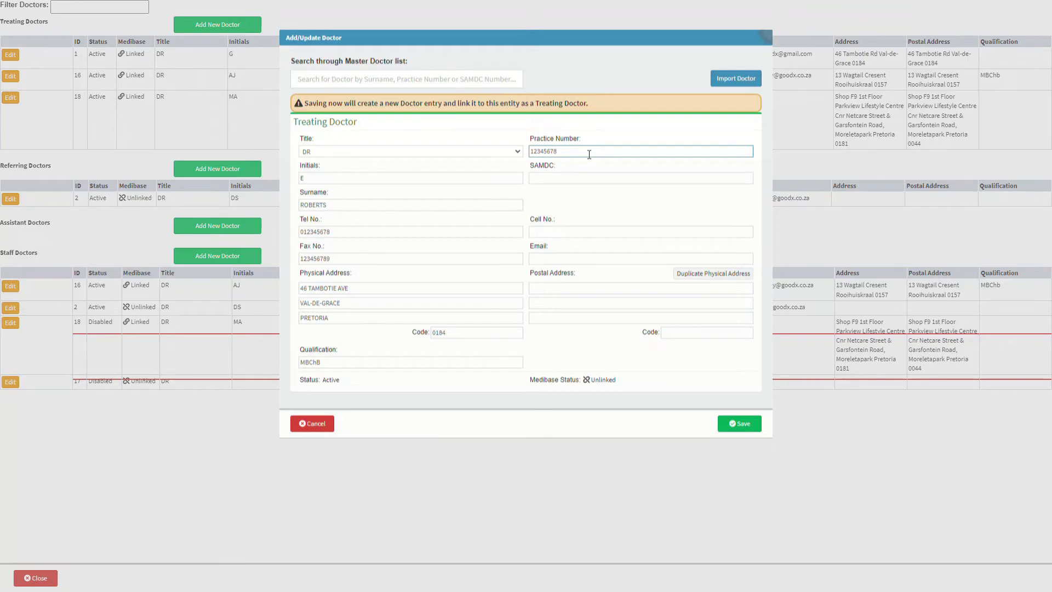
left_click(582, 175)
type("12345678")
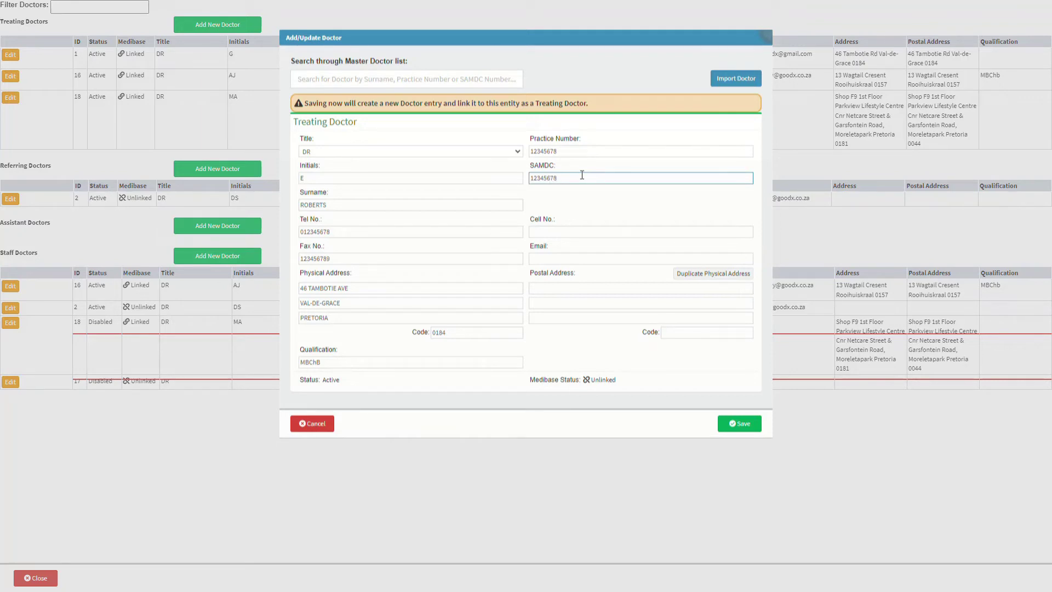
- Add the doctor's cell number and e-mail address
left_click(582, 228)
type("123456789")
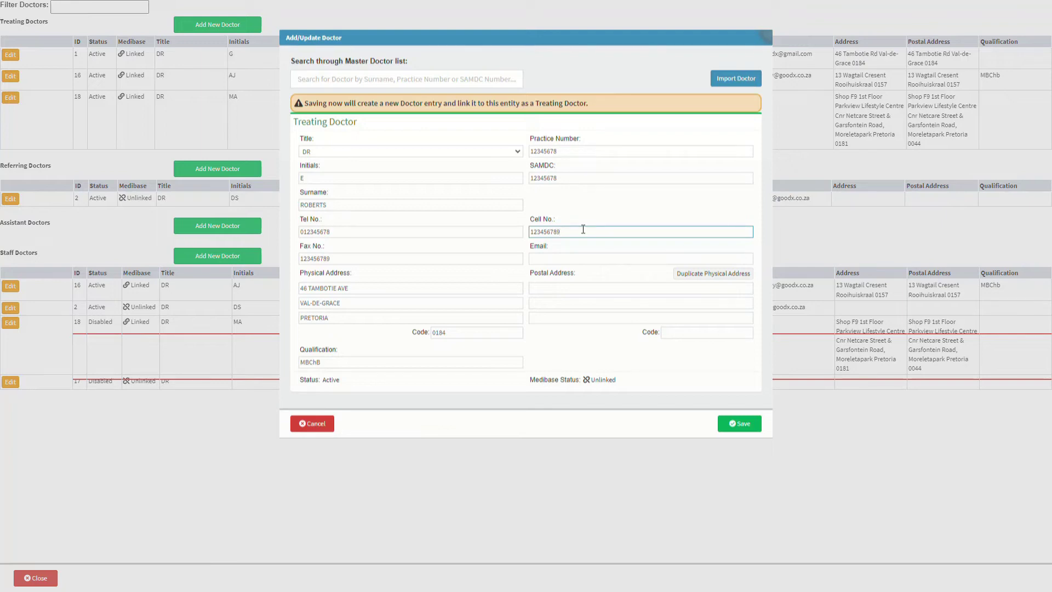
left_click(580, 258)
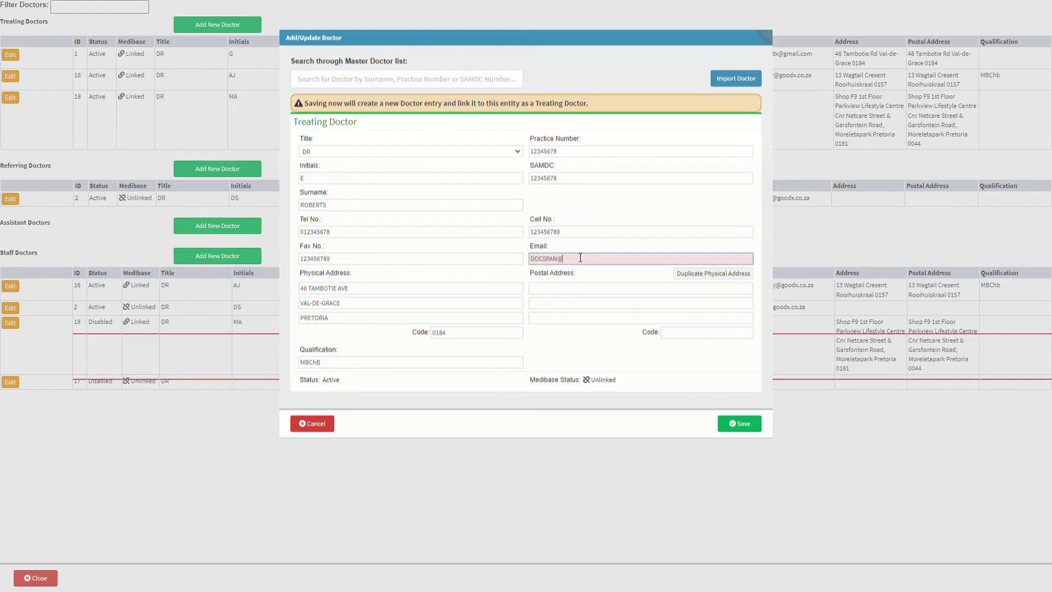
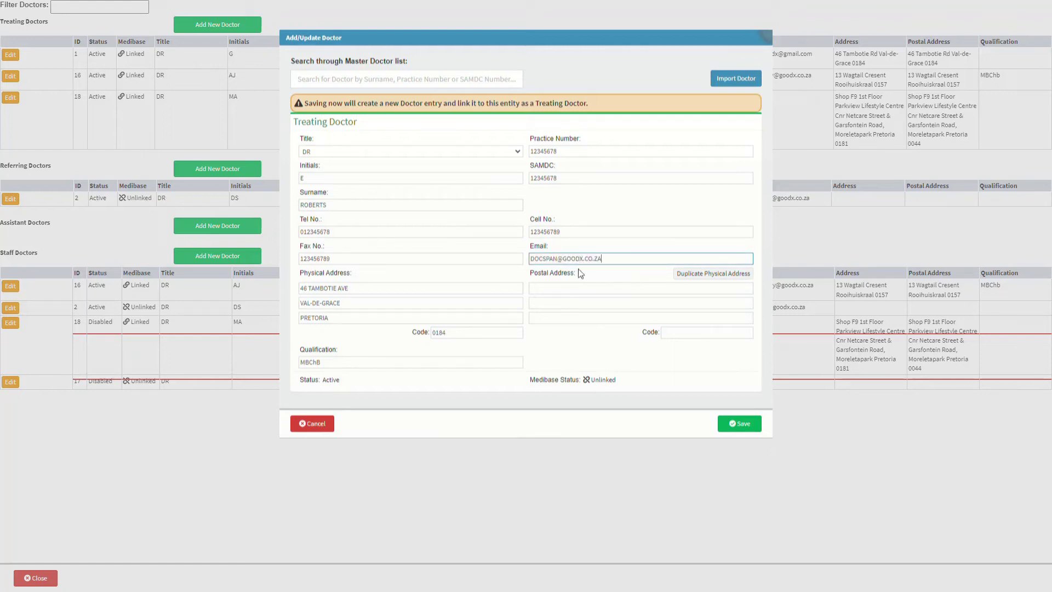
left_click(578, 285)
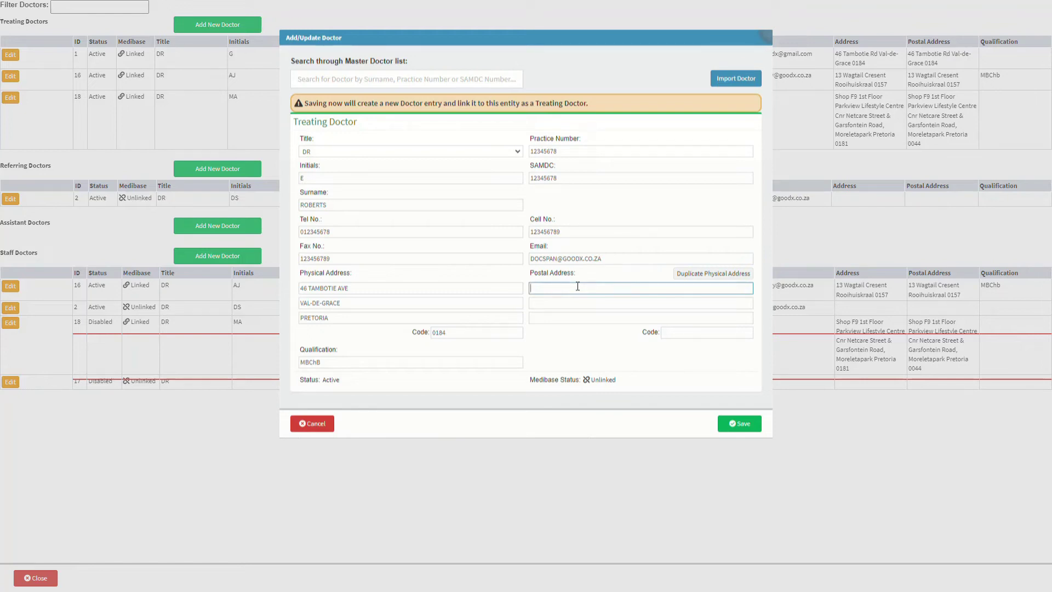
- Duplicate the physical address into the postal address fields and finish the remaining form entries
left_click(731, 274)
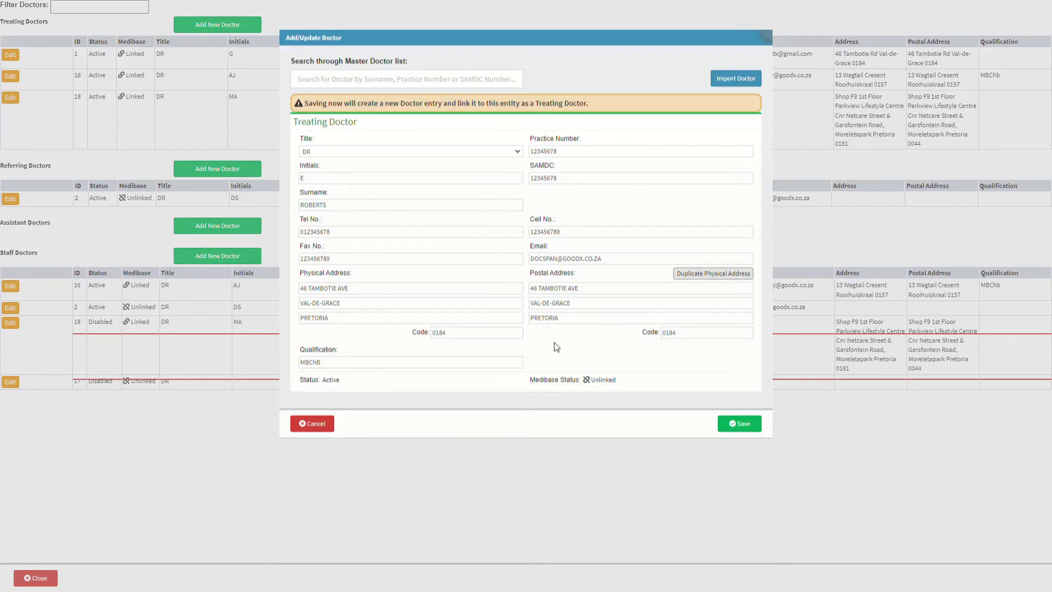
left_click(345, 378)
left_click(620, 382)
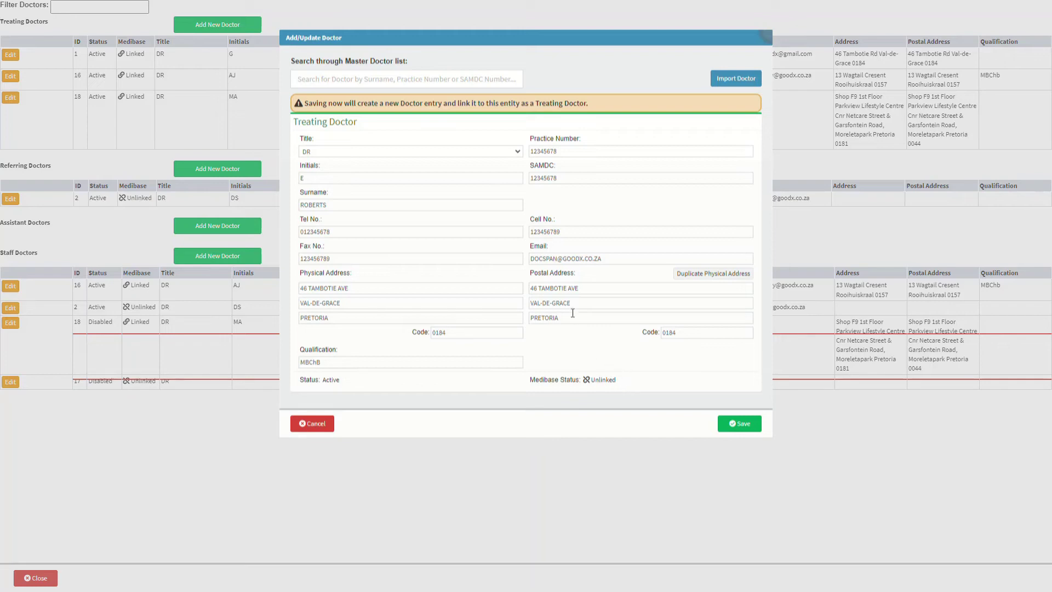
- Search the master doctor list for 'Doc', take the first match, and bring up Medibase search
left_click(348, 79)
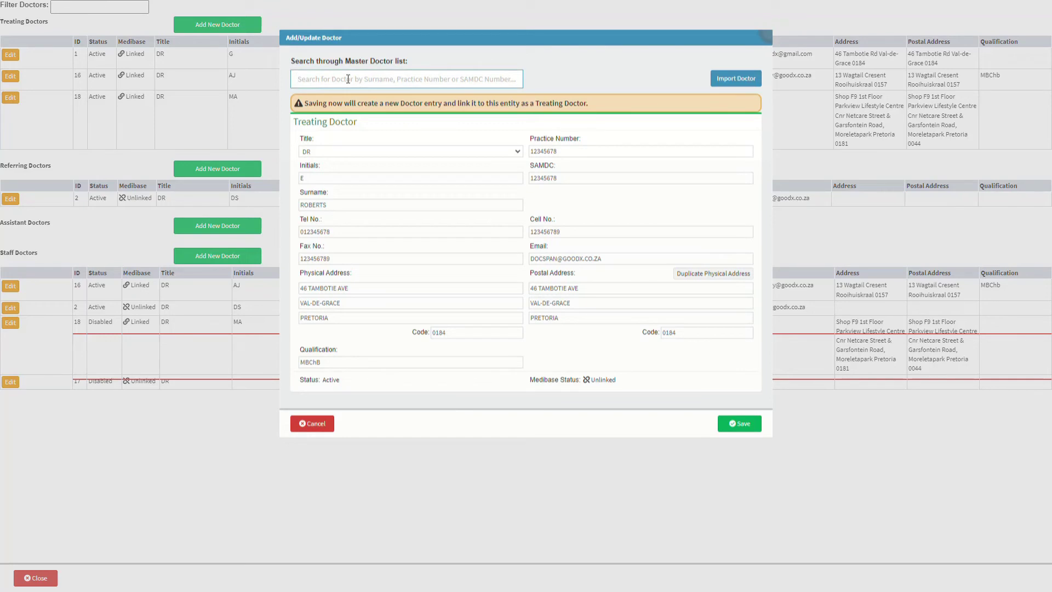
type("Doc")
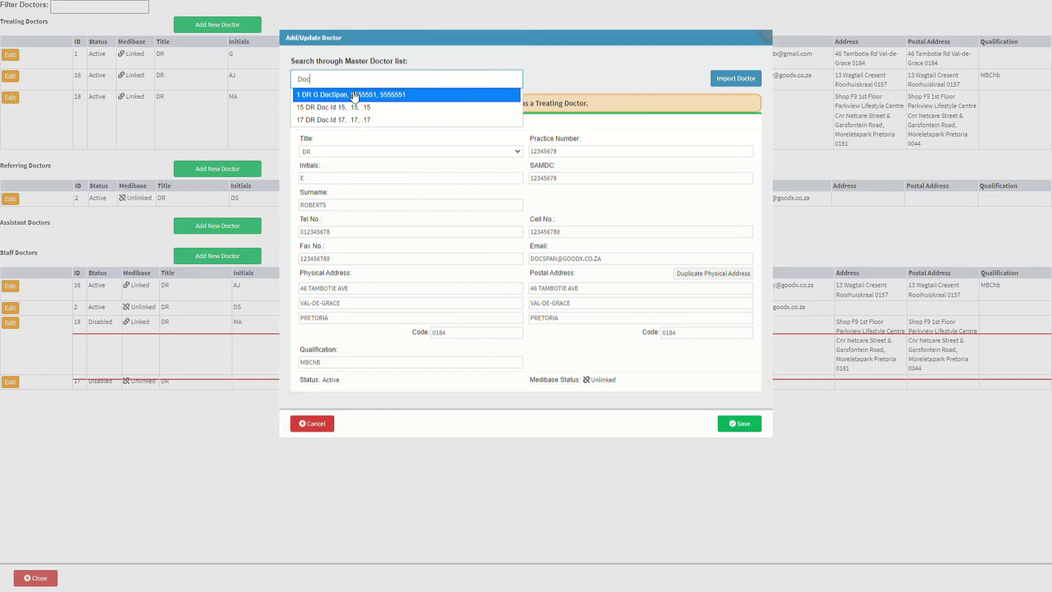
left_click(355, 96)
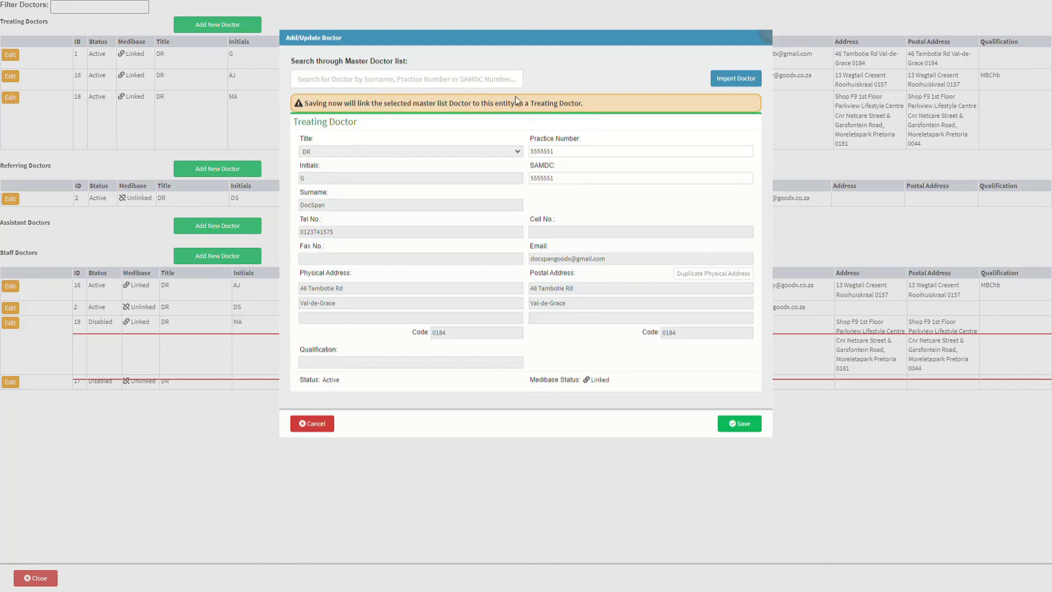
left_click(744, 80)
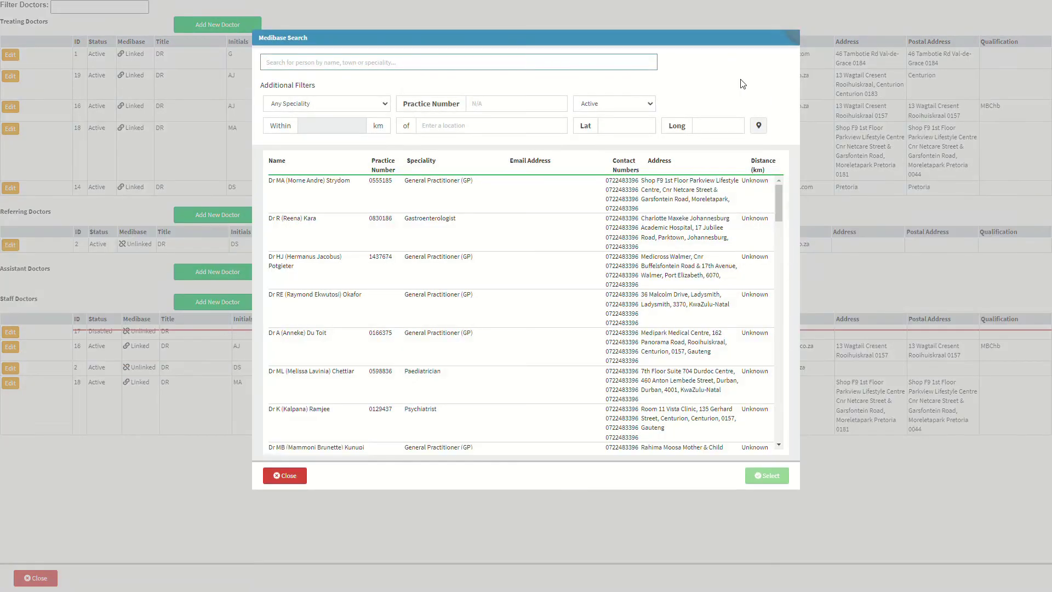
- Search Medibase for 'Docspan' and import the first result into the doctor form
type("Docspan")
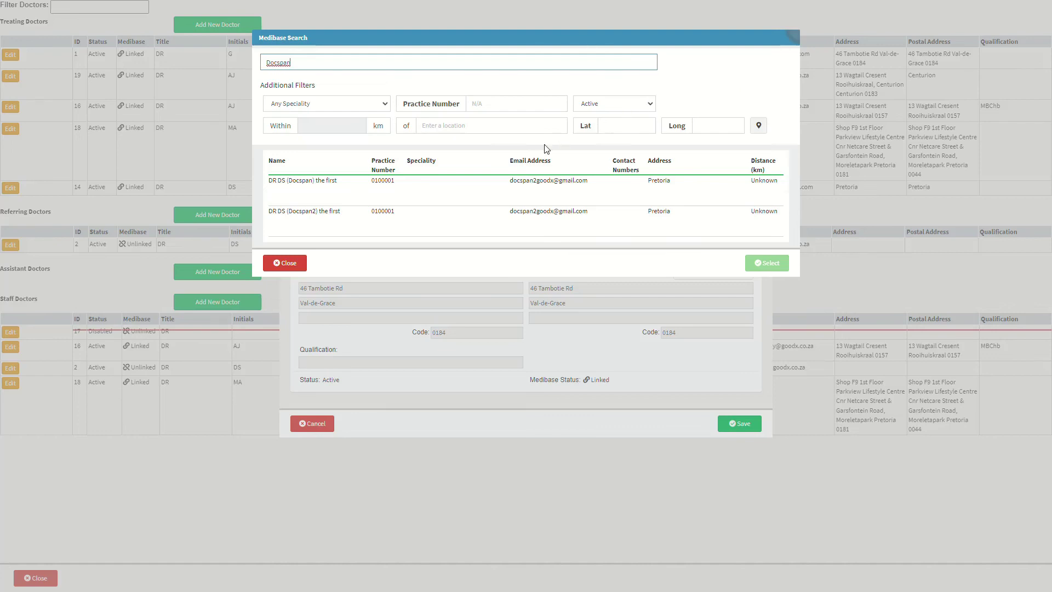
left_click(398, 202)
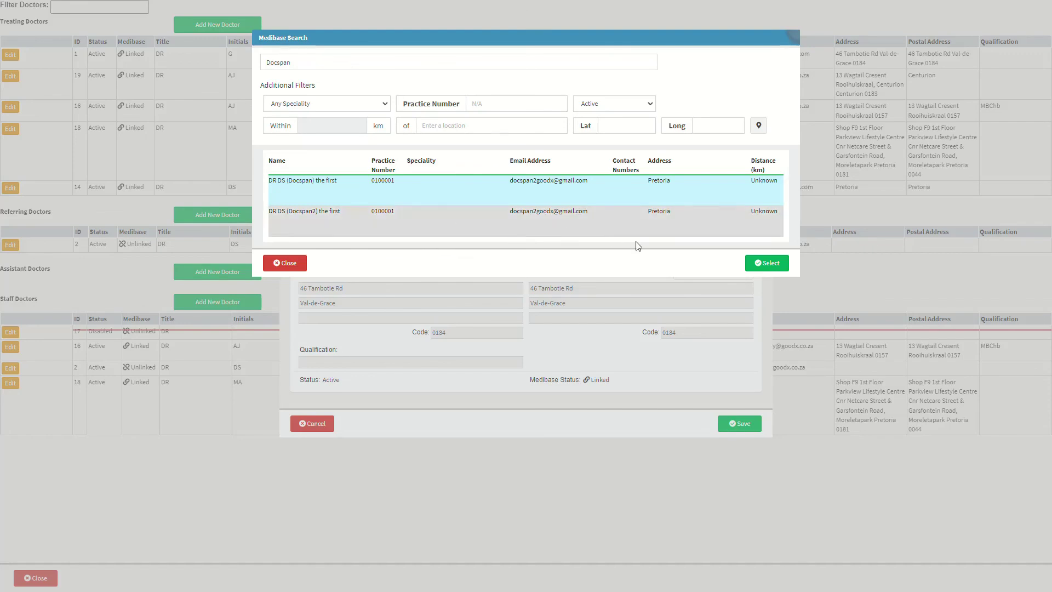
left_click(768, 263)
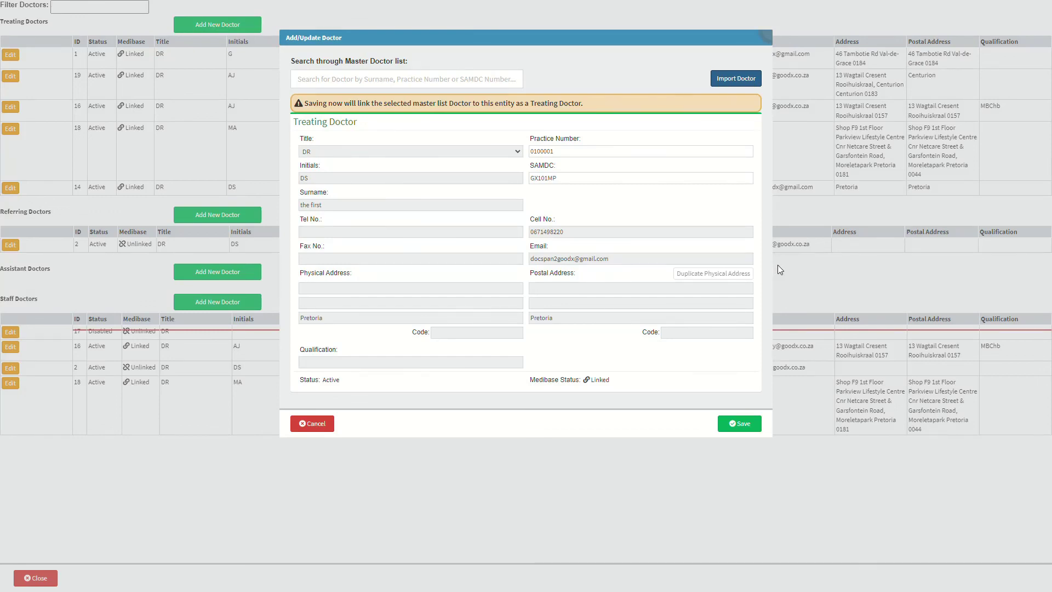
- Save the imported doctor as a linked Treating Doctor and close the doctor list
left_click(311, 429)
left_click(740, 423)
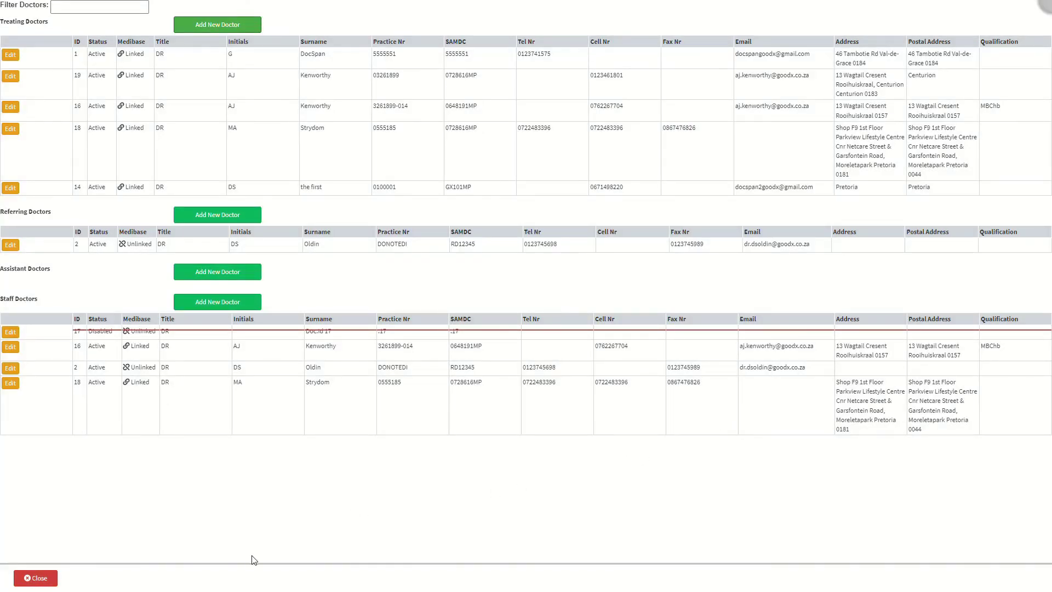
left_click(39, 584)
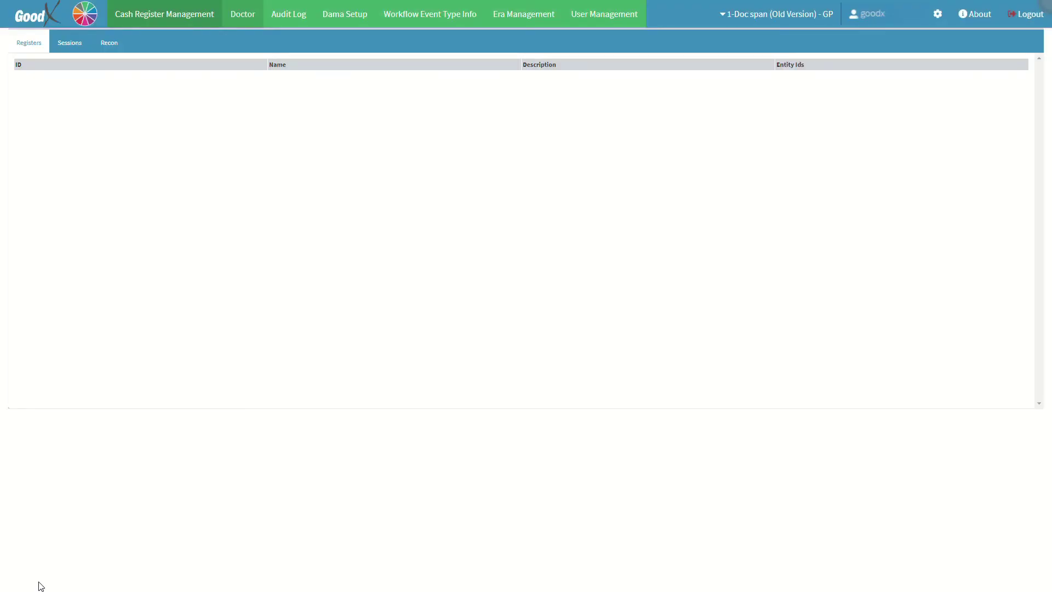